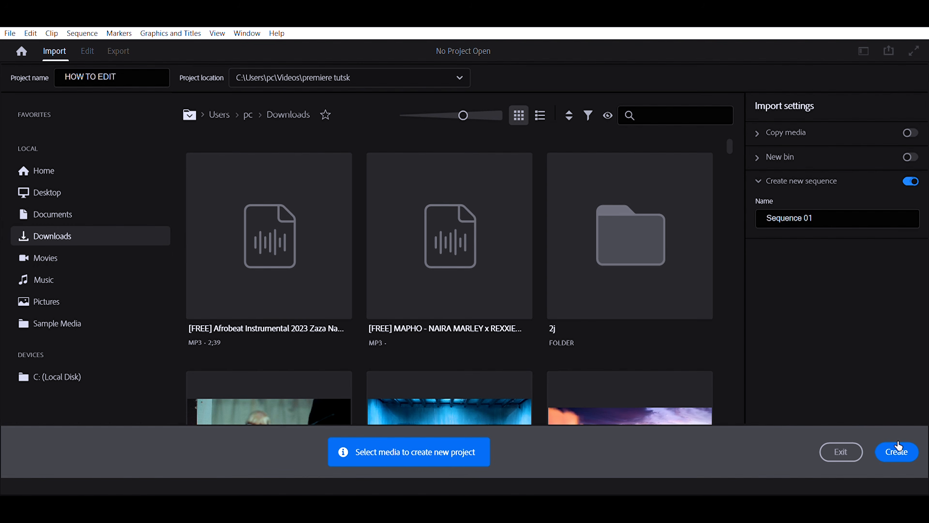
Create the HOW TO EDIT project in the premiere tutsk folder with no media selected
{"action": "left_click", "coordinate": [900, 450]}
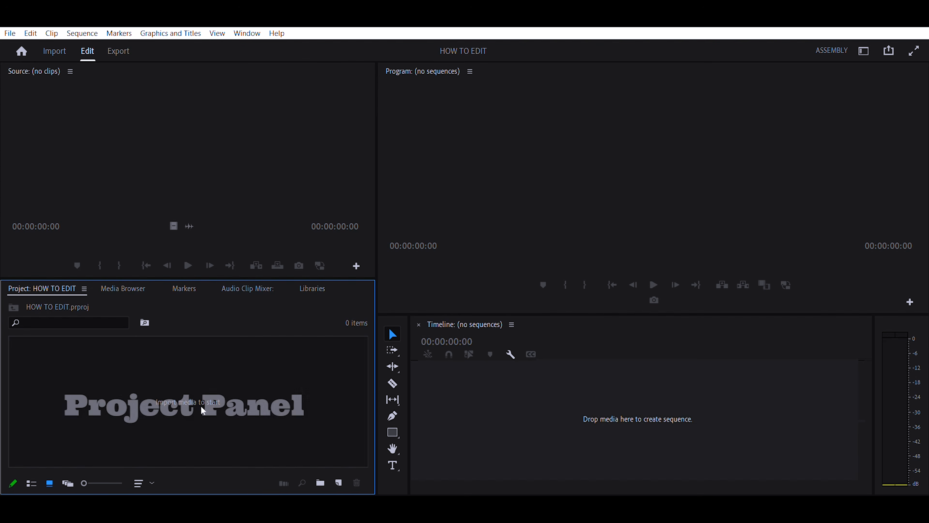
Look over the empty Program Monitor, Source Monitor, Project panel and Timeline of the new project
{"action": "left_click", "coordinate": [493, 139]}
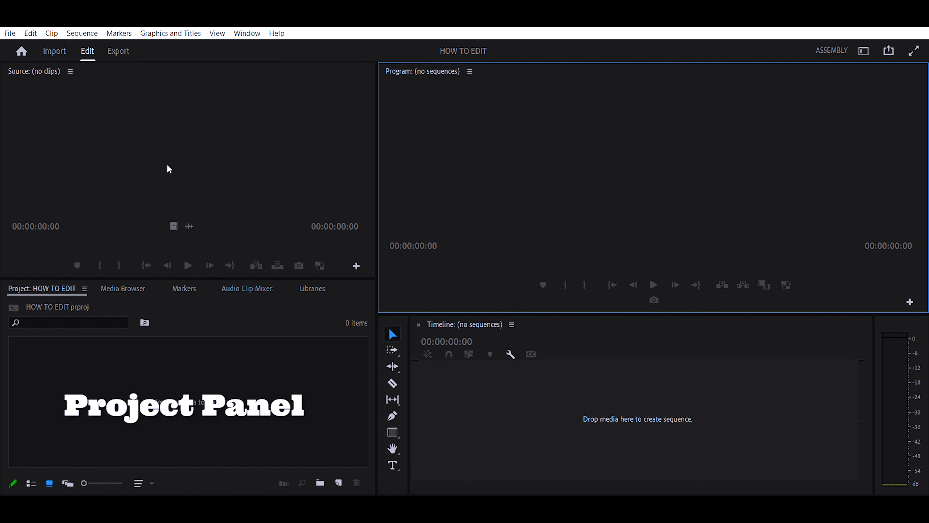
{"action": "left_click", "coordinate": [138, 162]}
{"action": "left_click", "coordinate": [202, 360]}
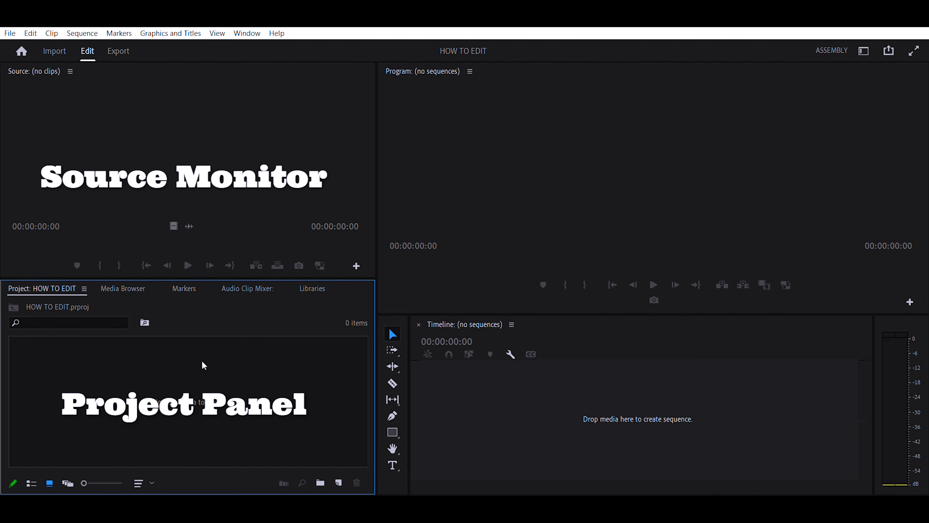
{"action": "left_click", "coordinate": [549, 347]}
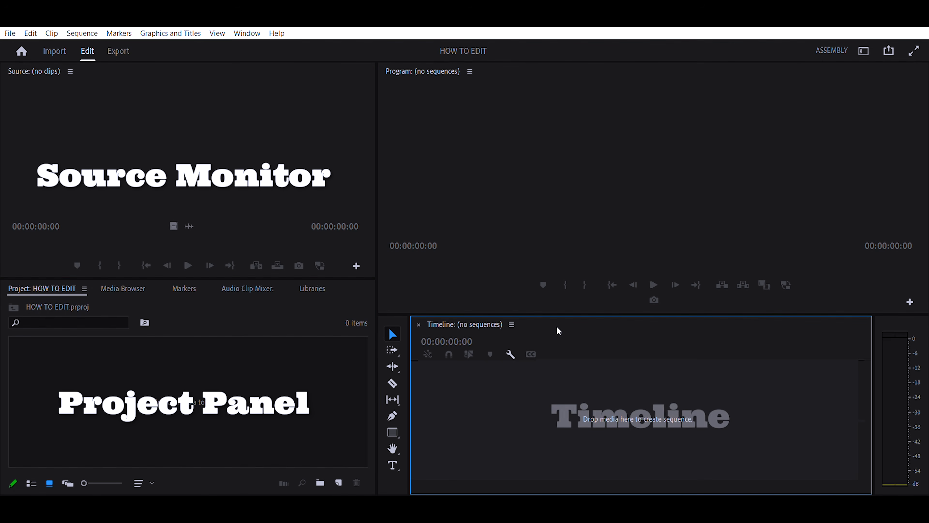
{"action": "left_click", "coordinate": [592, 250]}
{"action": "left_click", "coordinate": [318, 180]}
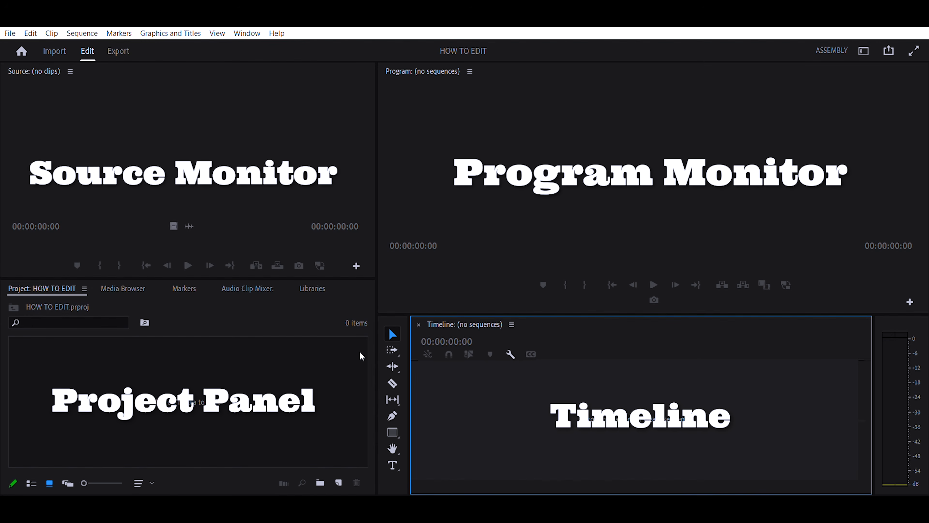
{"action": "left_click", "coordinate": [86, 363]}
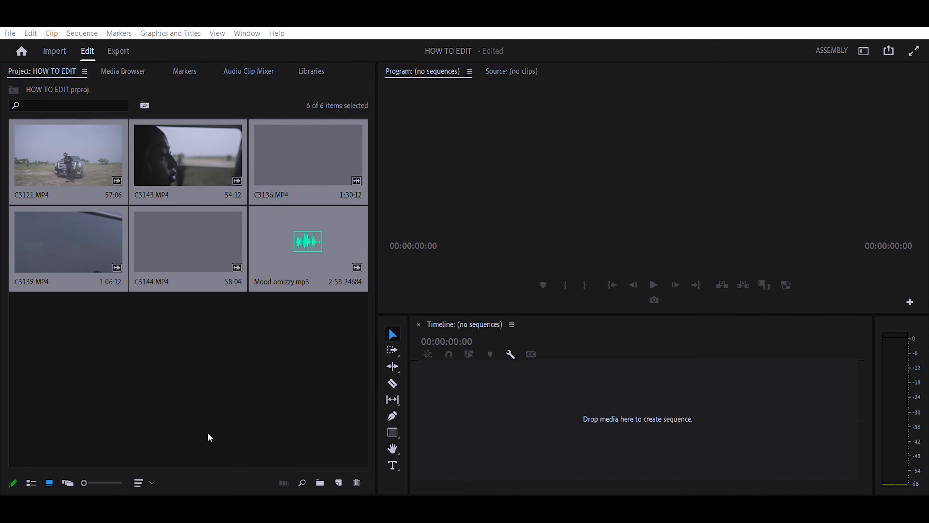
Clear the selection of the imported media and open C3121.MP4 in the Source Monitor
{"action": "left_click", "coordinate": [127, 353]}
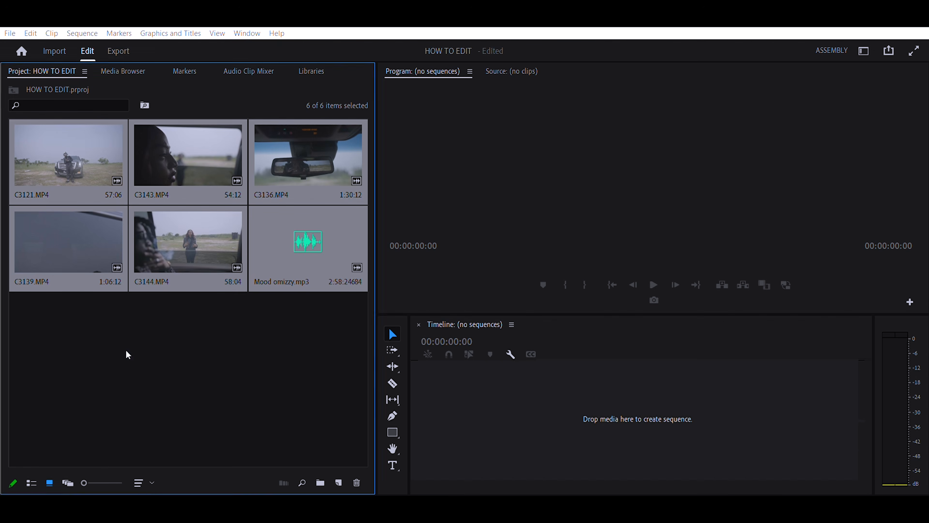
{"action": "left_click_drag", "start_coordinate": [311, 412], "coordinate": [88, 321]}
{"action": "key", "text": "Delete"}
{"action": "double_click", "coordinate": [49, 381]}
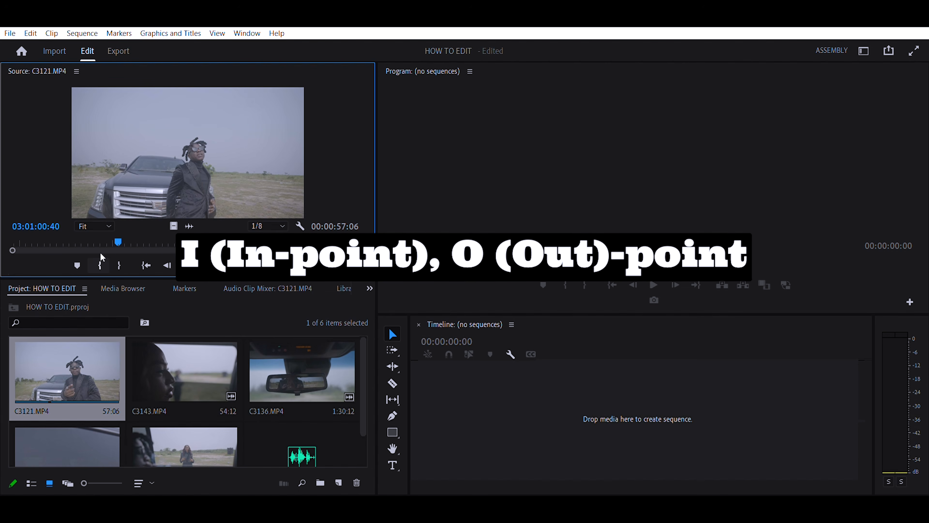
Mark C3121.MP4 from 03:01:11:19 to 03:01:18:43 and place the marked range in the timeline as a new sequence
{"action": "key", "text": "i"}
{"action": "left_click", "coordinate": [181, 242]}
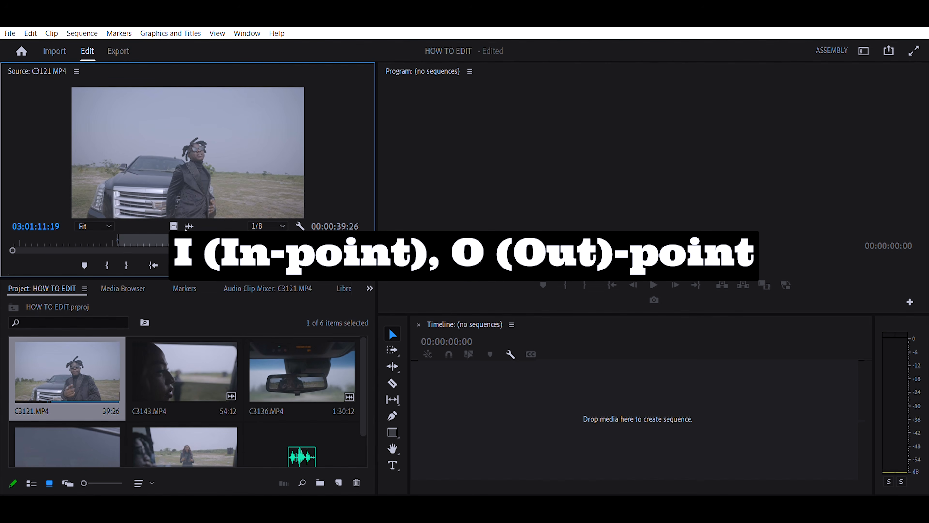
{"action": "key", "text": "i"}
{"action": "left_click", "coordinate": [226, 242]}
{"action": "key", "text": "o"}
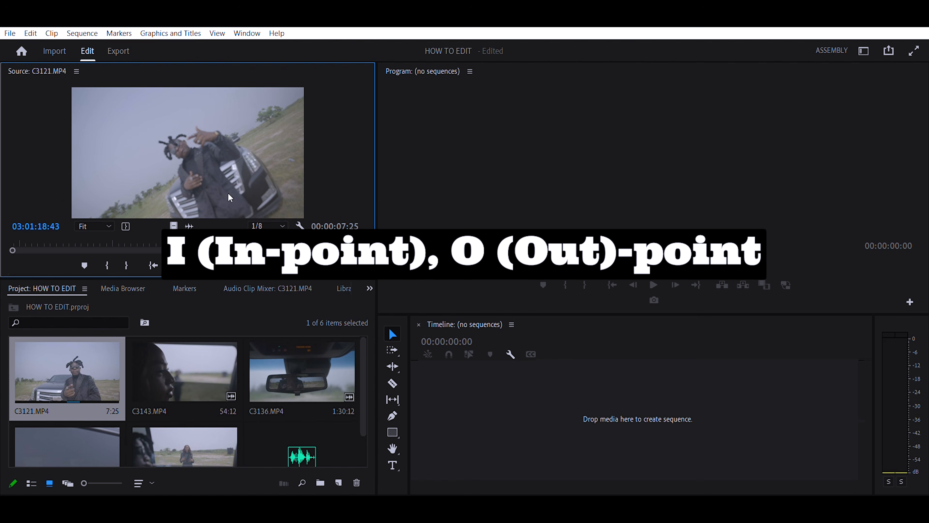
{"action": "left_click_drag", "start_coordinate": [194, 224], "coordinate": [462, 376]}
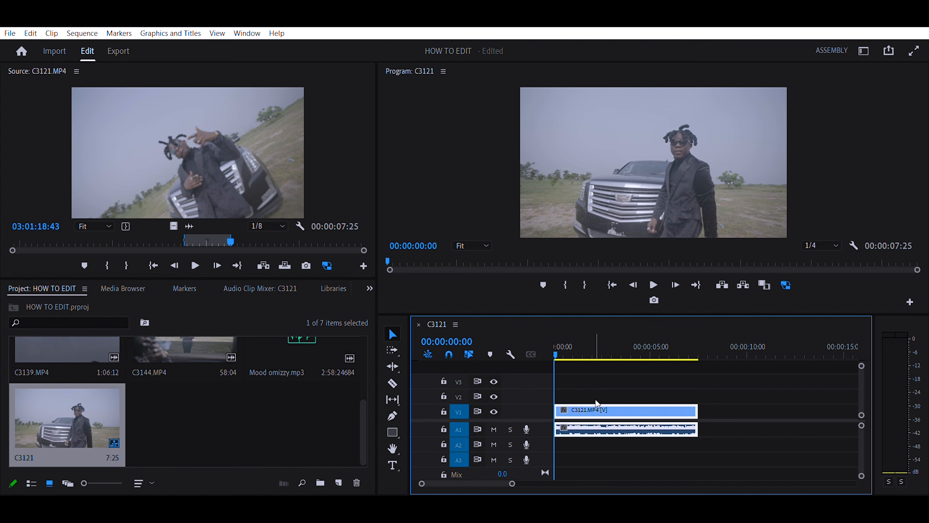
Try placing the C3121.MP4 video clip on V2, trim about 15 frames off its start and load it in the Source Monitor
{"action": "left_click_drag", "start_coordinate": [596, 402], "coordinate": [608, 383]}
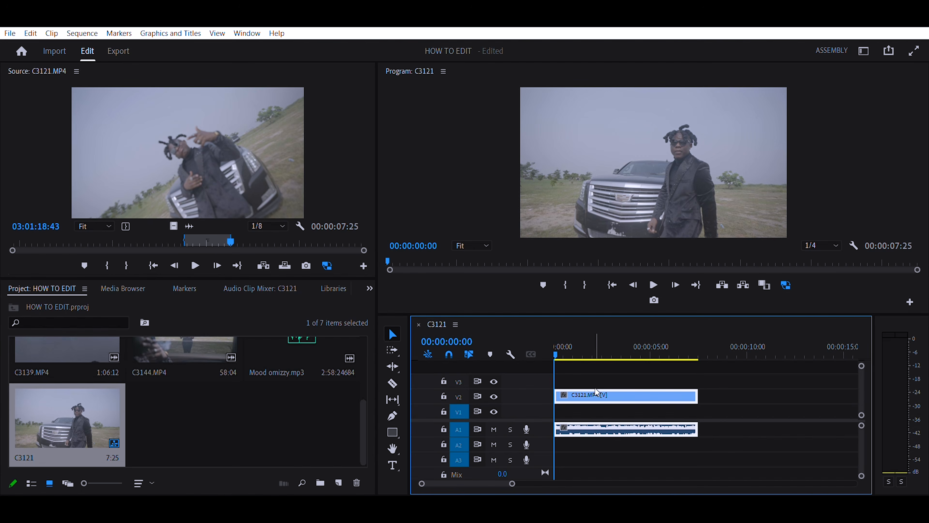
{"action": "left_click_drag", "start_coordinate": [556, 396], "coordinate": [578, 393]}
{"action": "double_click", "coordinate": [601, 390]}
{"action": "key", "text": "equal"}
{"action": "key", "text": "equal"}
{"action": "key", "text": "space"}
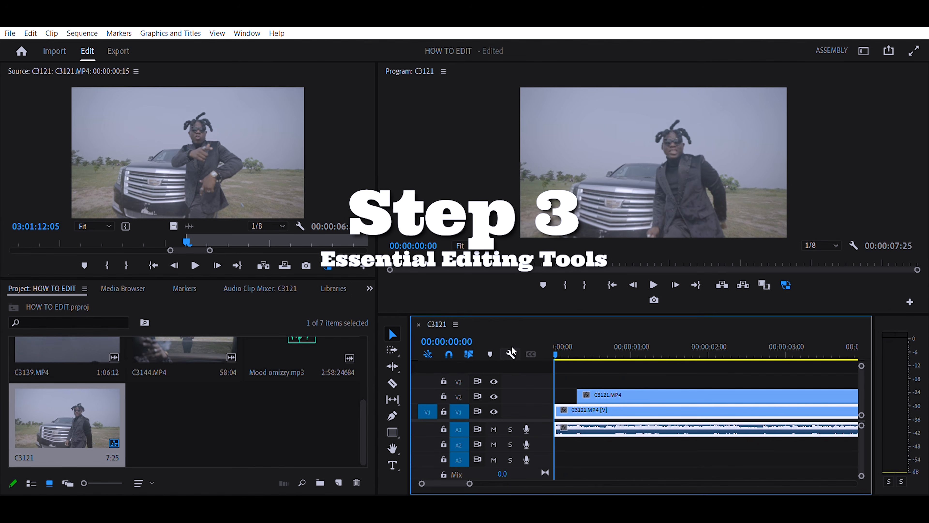
Delete the C3121.MP4 clip from track V2, keeping the one on V1
{"action": "left_click", "coordinate": [82, 343]}
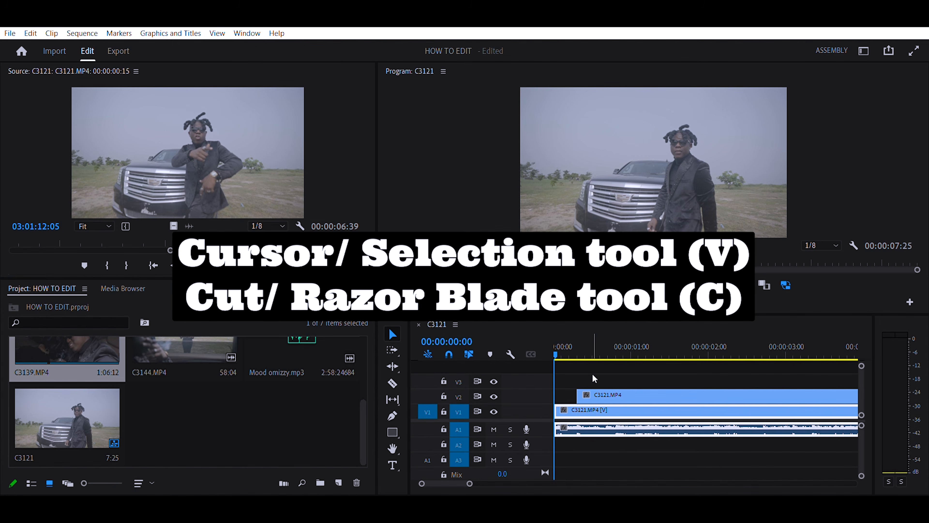
{"action": "left_click", "coordinate": [593, 394]}
{"action": "key", "text": "Delete"}
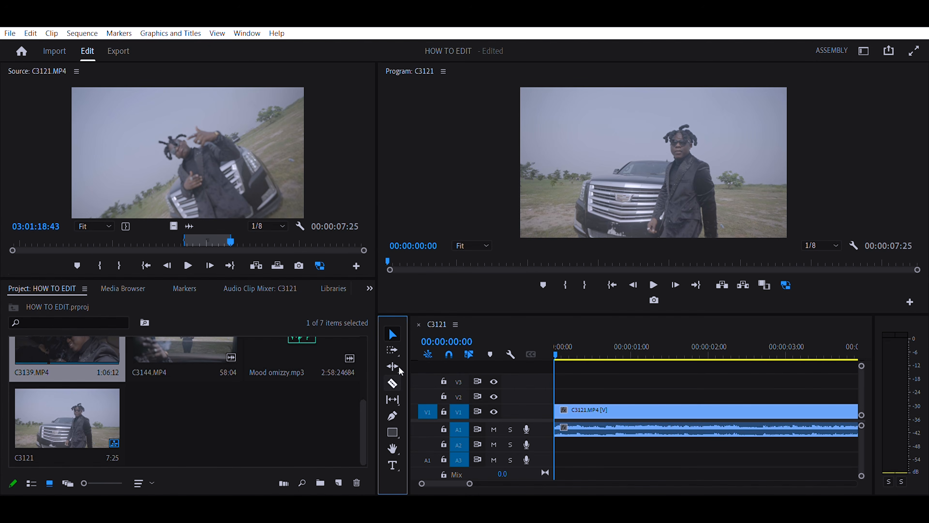
Cut the C3121.MP4 clip on V1 with the Razor tool and delete two of its middle pieces, leaving gaps
{"action": "left_click", "coordinate": [392, 384]}
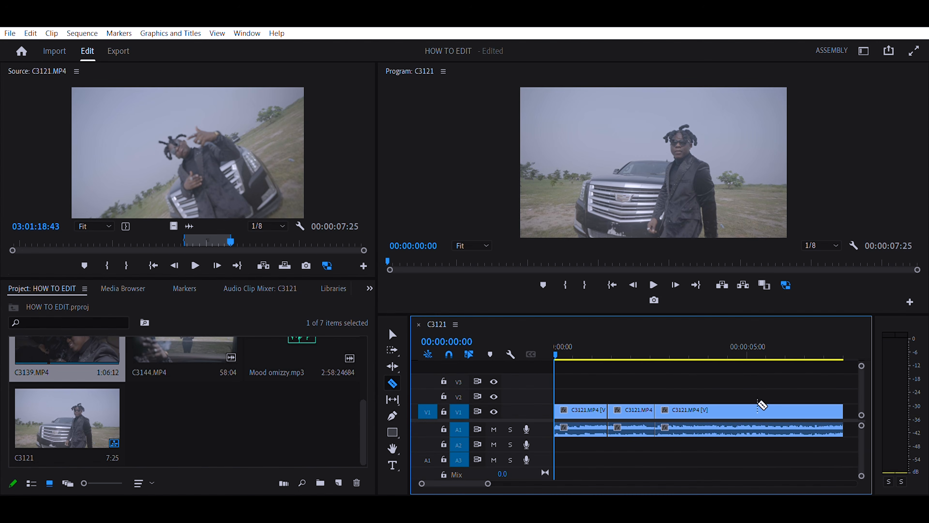
{"action": "left_click", "coordinate": [629, 410]}
{"action": "key", "text": "Delete"}
{"action": "left_click", "coordinate": [717, 410]}
{"action": "key", "text": "Delete"}
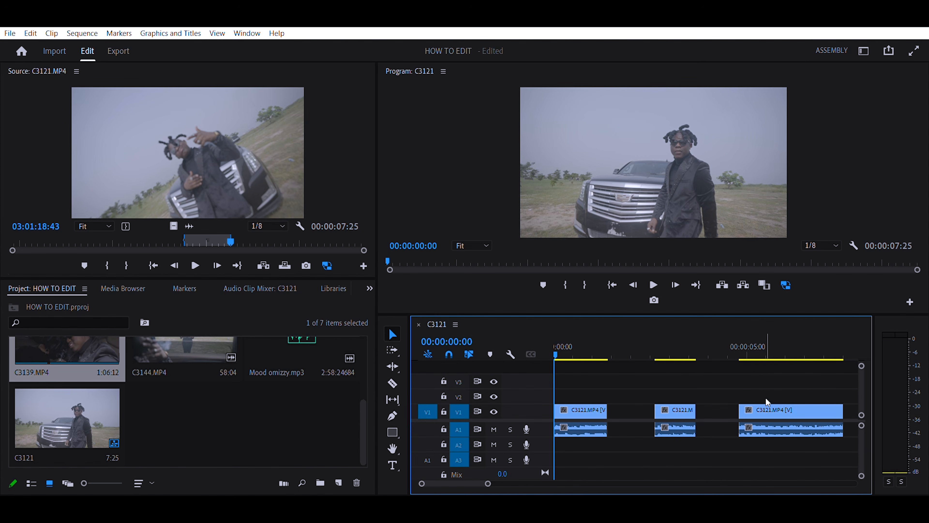
Razor the last clip piece at two points just past 00:00:05:00 to isolate a short segment
{"action": "left_click", "coordinate": [767, 407]}
{"action": "left_click", "coordinate": [782, 407]}
{"action": "key", "text": "v"}
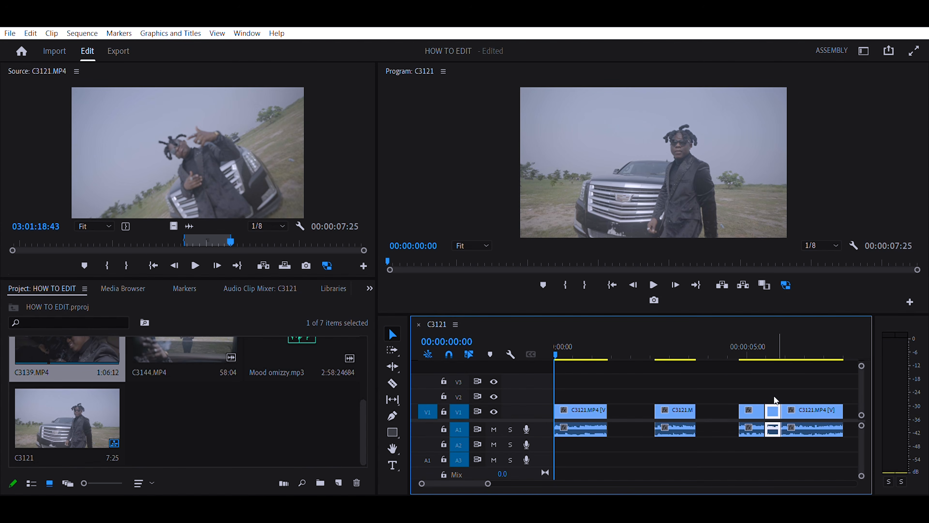
Ripple delete the short isolated segment around 00:00:05:40 so the following clip closes the space
{"action": "left_click", "coordinate": [781, 346]}
{"action": "key", "text": "equal"}
{"action": "key", "text": "equal"}
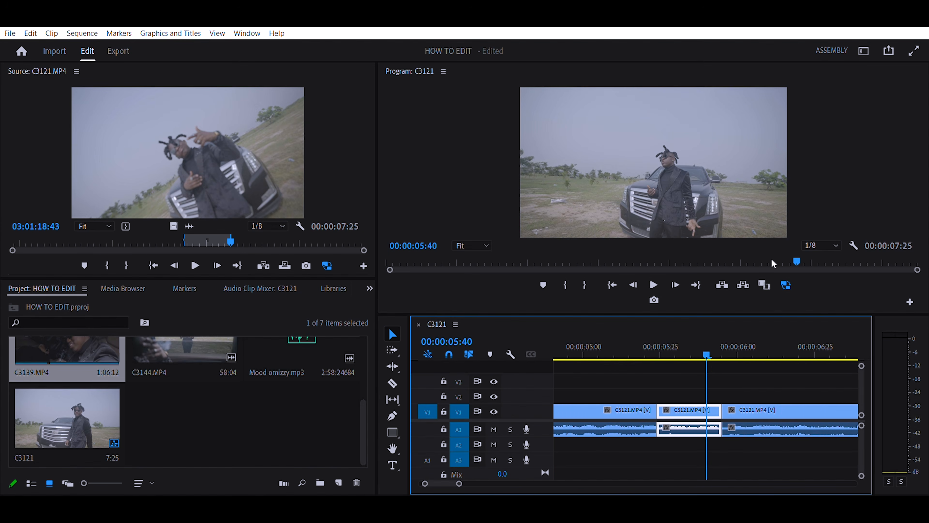
{"action": "left_click", "coordinate": [690, 382]}
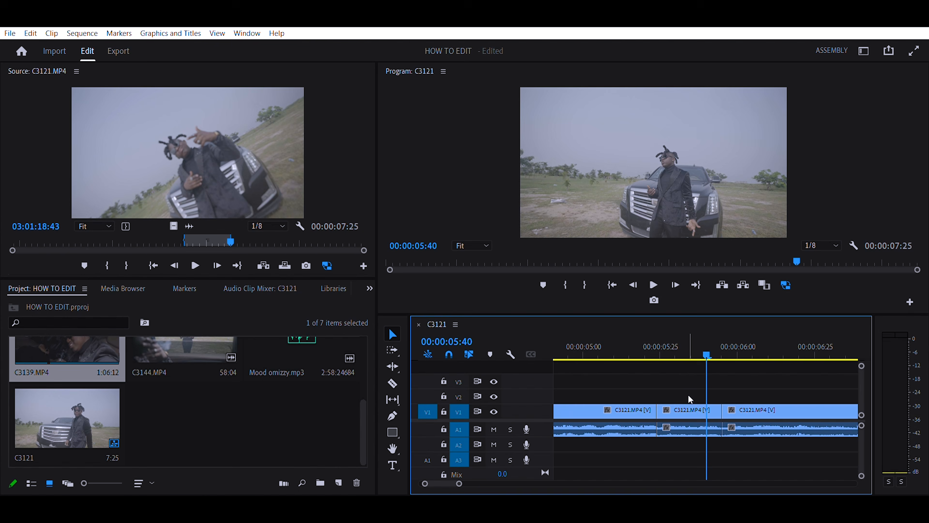
{"action": "left_click", "coordinate": [690, 410]}
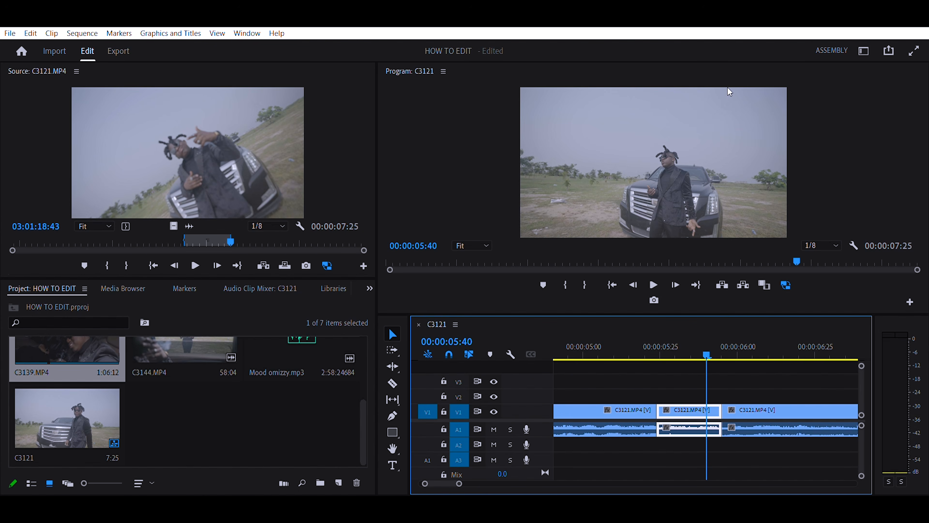
{"action": "key", "text": "shift+Delete"}
{"action": "key", "text": "minus"}
{"action": "key", "text": "minus"}
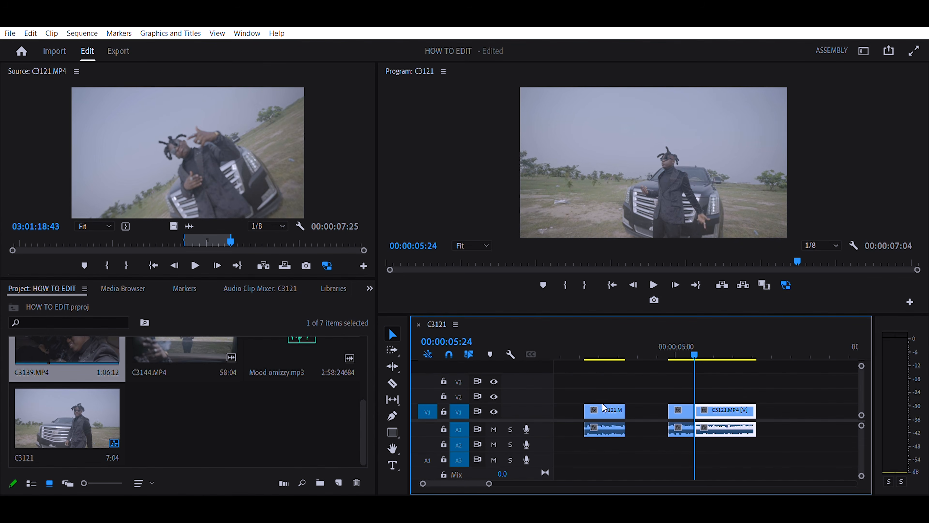
Ripple delete the two empty gaps between the clips on V1
{"action": "key", "text": "minus"}
{"action": "left_click", "coordinate": [637, 410]}
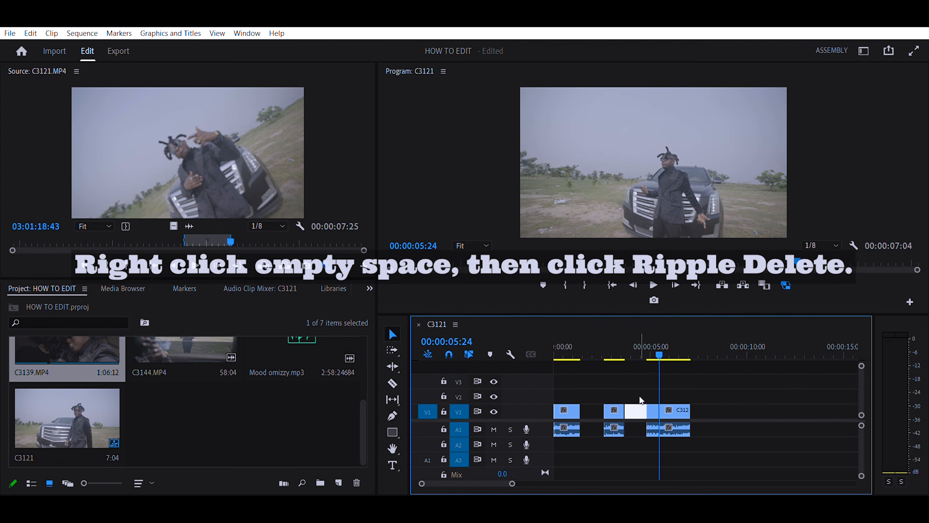
{"action": "key", "text": "Delete"}
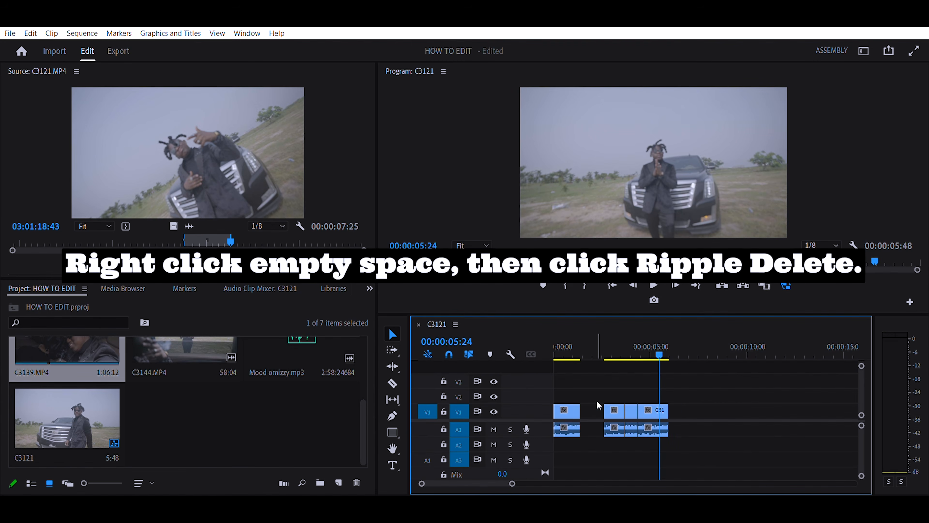
{"action": "right_click", "coordinate": [598, 401]}
{"action": "left_click", "coordinate": [609, 408]}
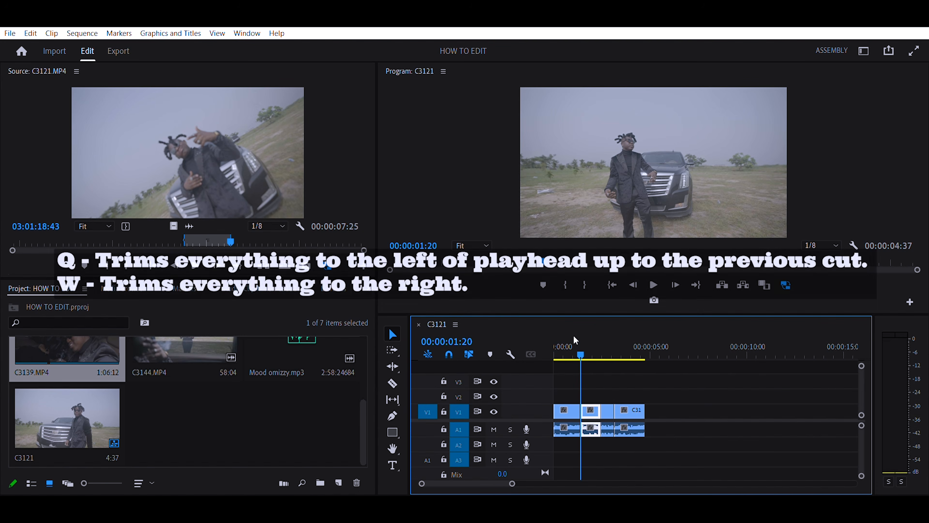
Try a ripple trim from the previous cut up to the playhead and undo it
{"action": "key", "text": "q"}
{"action": "key", "text": "ctrl+z"}
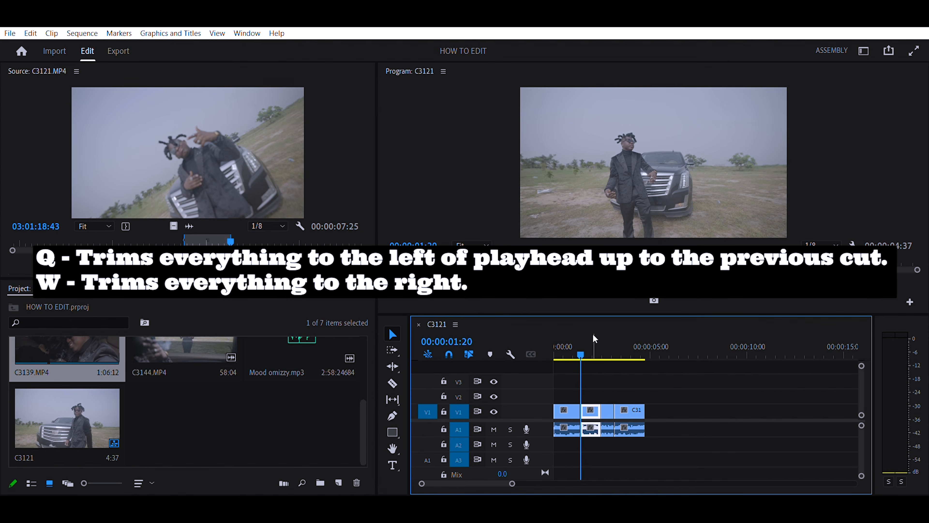
Ripple trim everything from the playhead to the next cut, first at 00:00:01:49 and again at 00:00:00:30
{"action": "left_click", "coordinate": [593, 333]}
{"action": "key", "text": "w"}
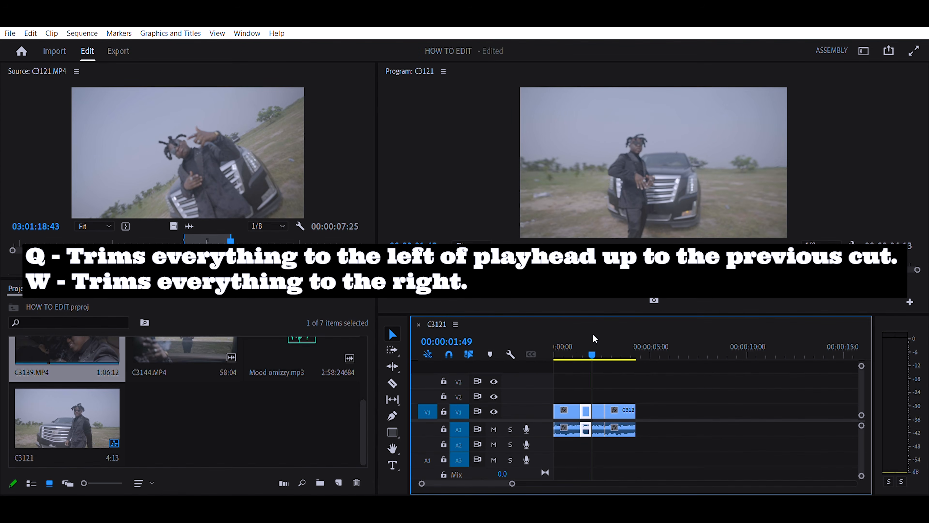
{"action": "left_click", "coordinate": [568, 331]}
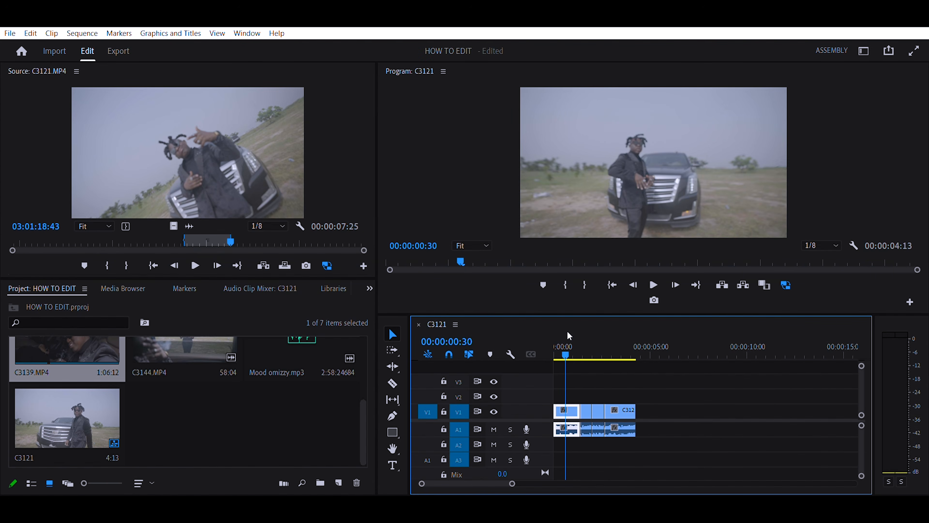
{"action": "key", "text": "w"}
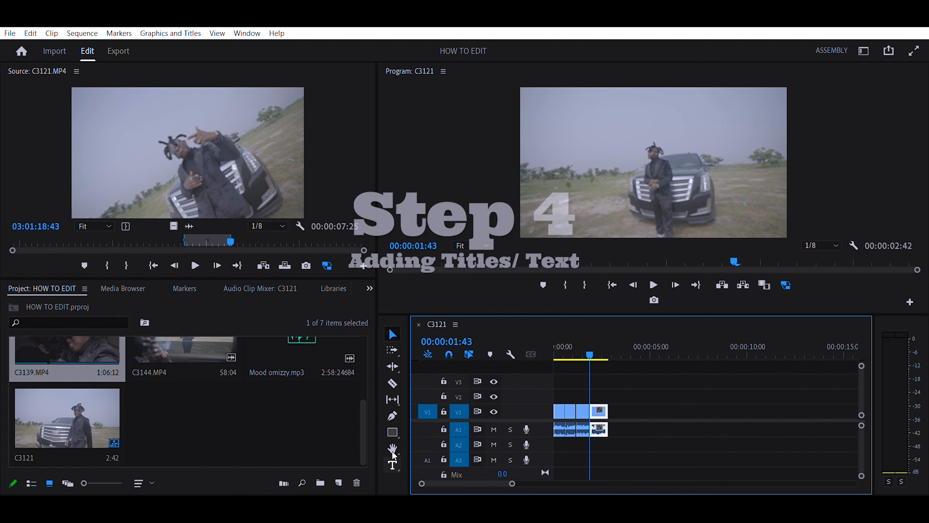
Add an OMIZZY text title over the video with the Type tool, starting at 00:00:01:43
{"action": "left_click", "coordinate": [392, 462]}
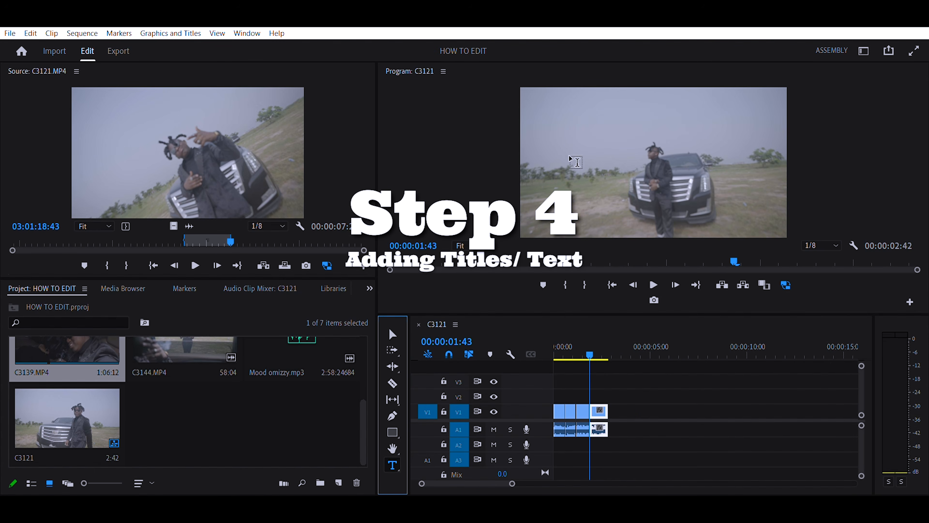
{"action": "left_click", "coordinate": [556, 139]}
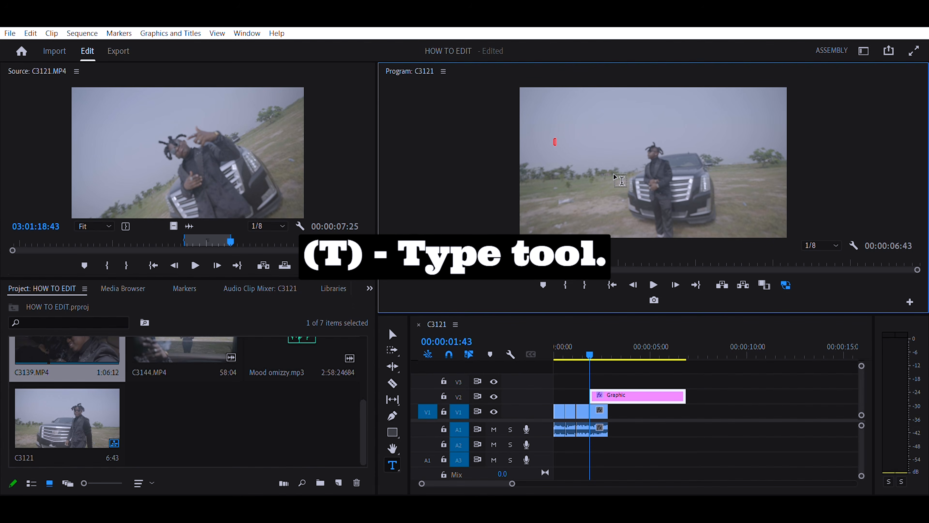
{"action": "type", "text": "om"}
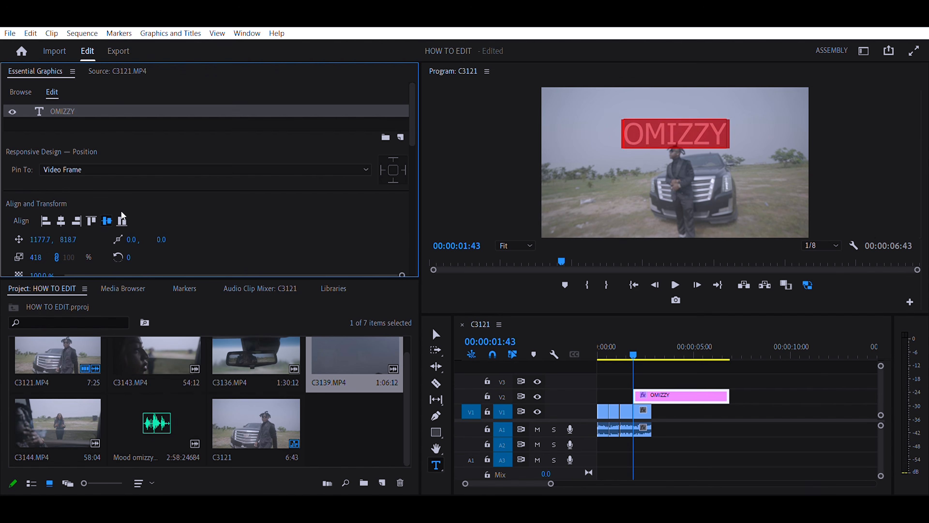
Style the OMIZZY title: centre it vertically, use the Staytanic font with tracking 117, and add a yellow 1.0 outer stroke and a shadow
{"action": "scroll", "coordinate": [401, 133], "scroll_direction": "down", "scroll_amount": 4}
{"action": "left_click_drag", "start_coordinate": [402, 141], "coordinate": [442, 130]}
{"action": "left_click", "coordinate": [164, 225]}
{"action": "left_click", "coordinate": [161, 404]}
{"action": "scroll", "coordinate": [198, 171], "scroll_direction": "down", "scroll_amount": 4}
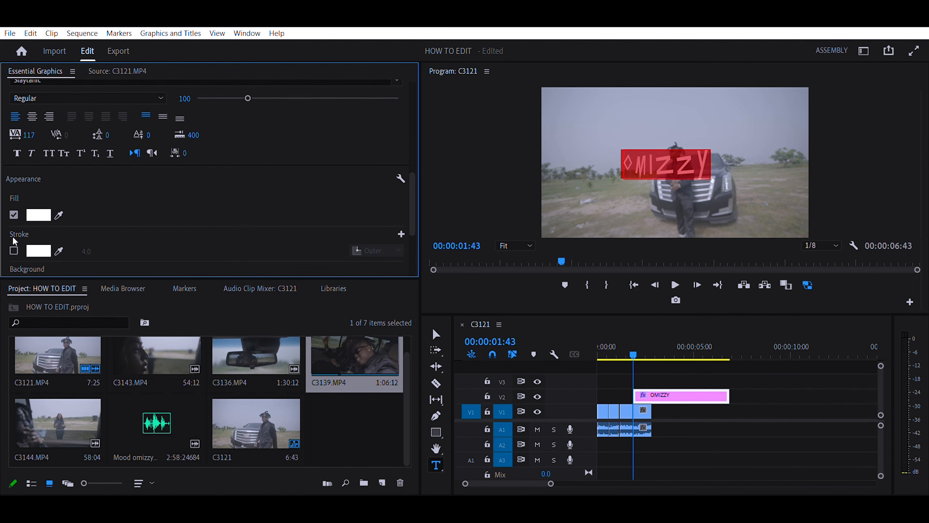
{"action": "scroll", "coordinate": [18, 238], "scroll_direction": "down", "scroll_amount": 2}
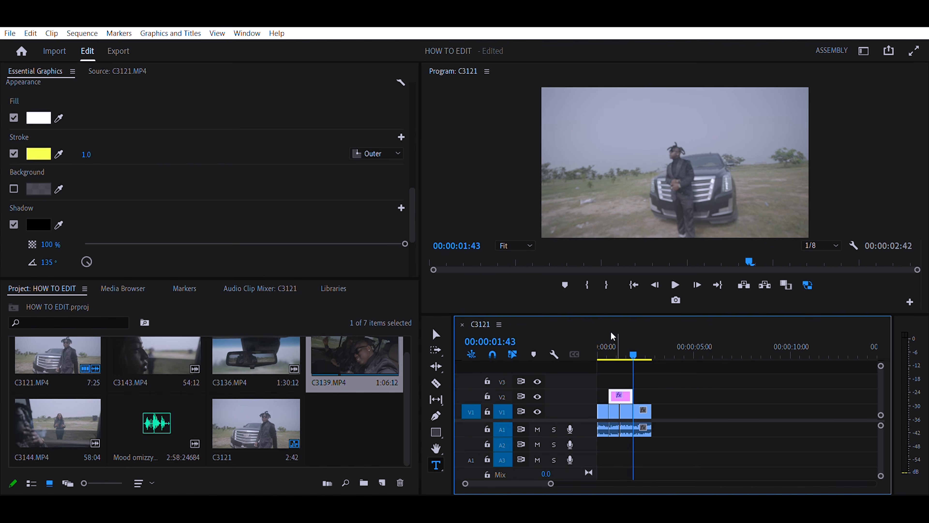
Save the project and select the OMIZZY text layer with the playhead over the title at 00:00:00:44
{"action": "mouse_move", "coordinate": [613, 350]}
{"action": "left_mouse_down"}
{"action": "mouse_move", "coordinate": [605, 352]}
{"action": "mouse_move", "coordinate": [616, 362]}
{"action": "mouse_move", "coordinate": [606, 334]}
{"action": "mouse_move", "coordinate": [616, 332]}
{"action": "left_mouse_up"}
{"action": "key", "text": "ctrl+s"}
{"action": "double_click", "coordinate": [62, 112]}
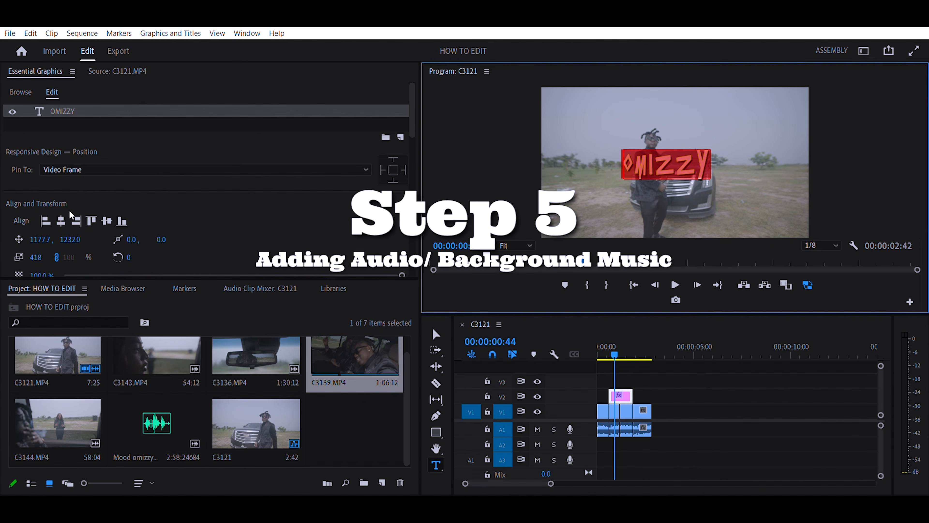
Place the Mood omizzy music on audio track A2 from the sequence start and save the project
{"action": "left_click_drag", "start_coordinate": [156, 425], "coordinate": [598, 439]}
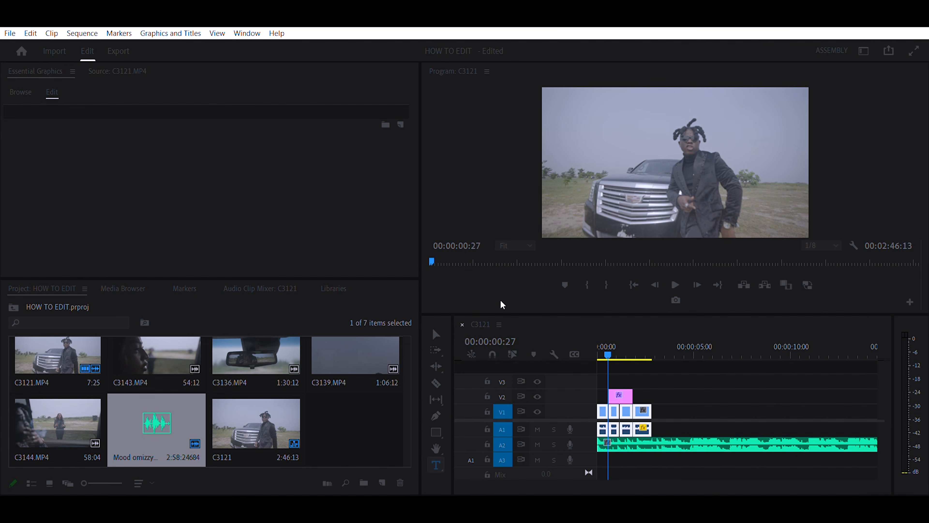
{"action": "left_click", "coordinate": [640, 399]}
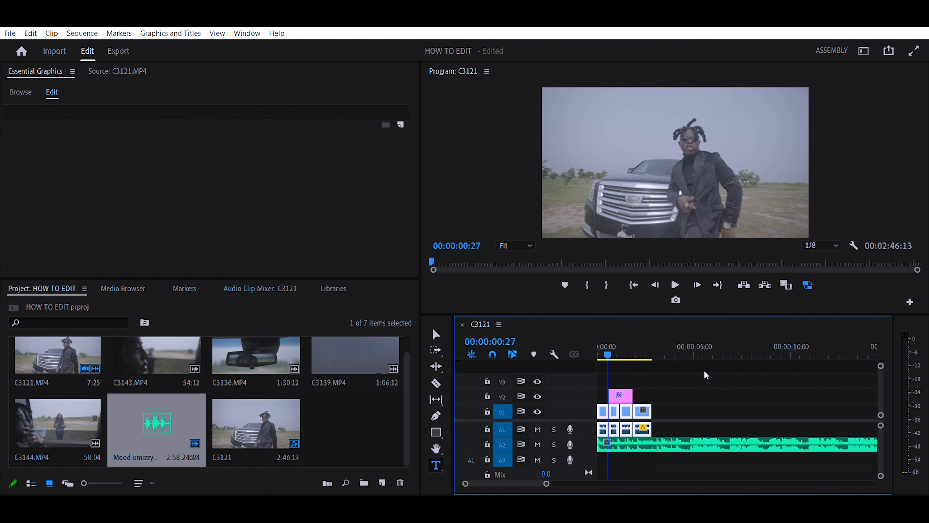
{"action": "key", "text": "ctrl+s"}
Enlarge the audio tracks to inspect their waveforms, and shrink all audio track heights to a compact size
{"action": "left_click_drag", "start_coordinate": [590, 436], "coordinate": [591, 476]}
{"action": "left_click", "coordinate": [687, 449]}
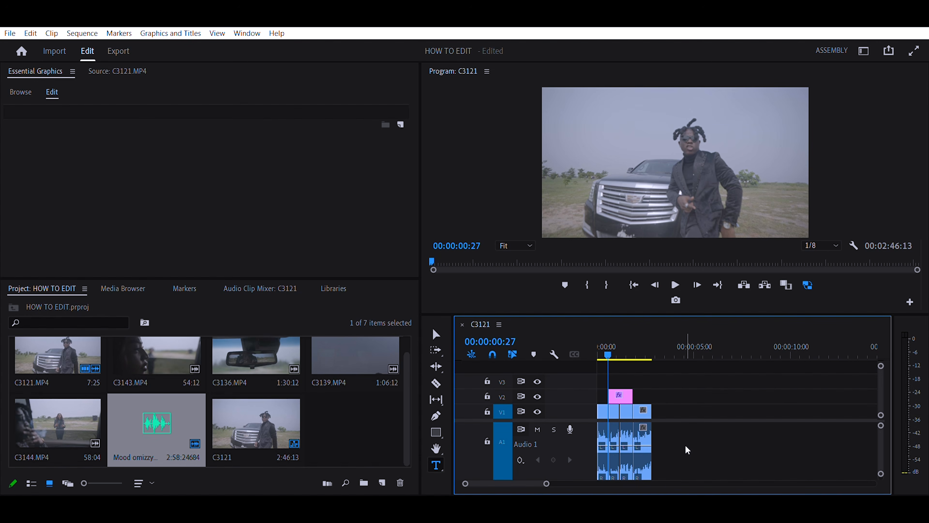
{"action": "scroll", "coordinate": [622, 448], "scroll_direction": "down", "scroll_amount": 3}
{"action": "scroll", "coordinate": [593, 456], "scroll_direction": "up", "scroll_amount": 3}
{"action": "key", "text": "alt+minus"}
{"action": "key", "text": "alt+minus"}
{"action": "key", "text": "alt+minus"}
{"action": "key", "text": "alt+minus"}
{"action": "key", "text": "alt+minus"}
{"action": "key", "text": "alt+minus"}
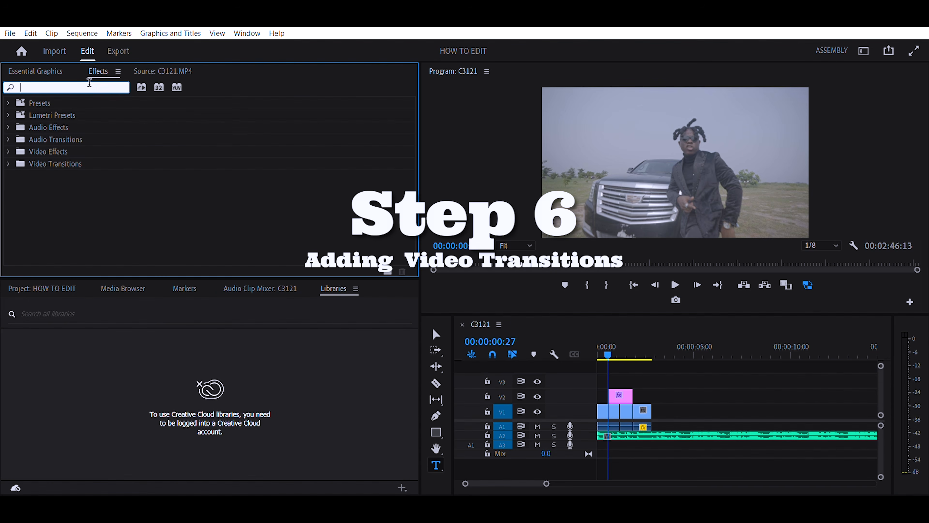
Find the Cross Dissolve transition by searching CROSS and apply it to the OMIZZY title's start and the last V1 clip
{"action": "type", "text": "CROSS"}
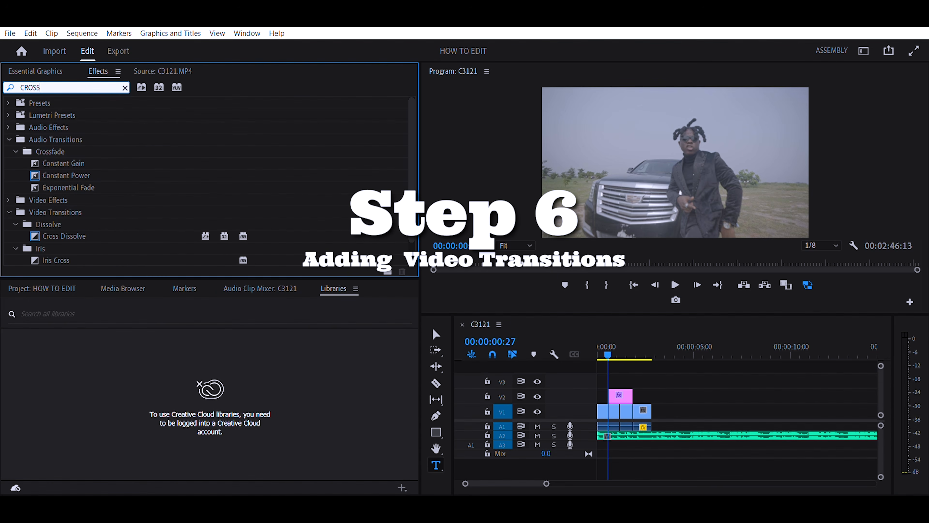
{"action": "left_click_drag", "start_coordinate": [64, 237], "coordinate": [617, 390]}
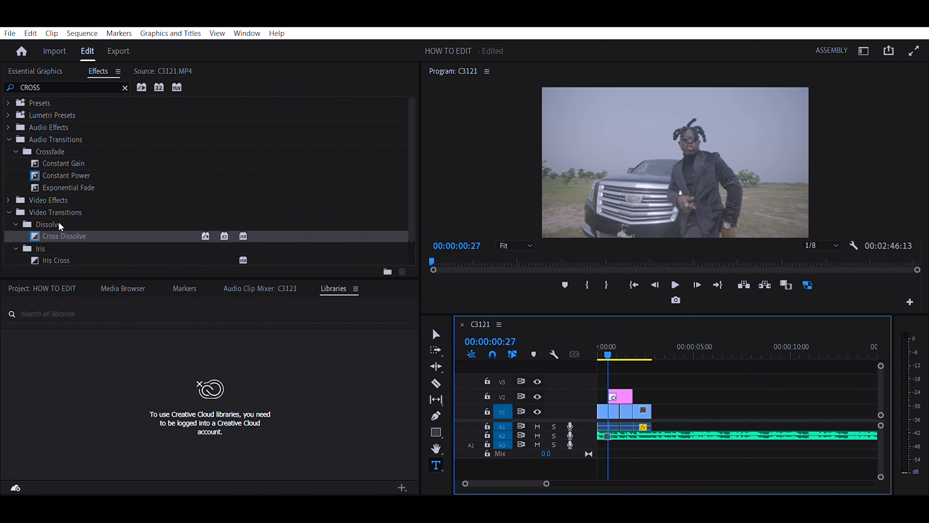
{"action": "left_click_drag", "start_coordinate": [63, 235], "coordinate": [644, 406]}
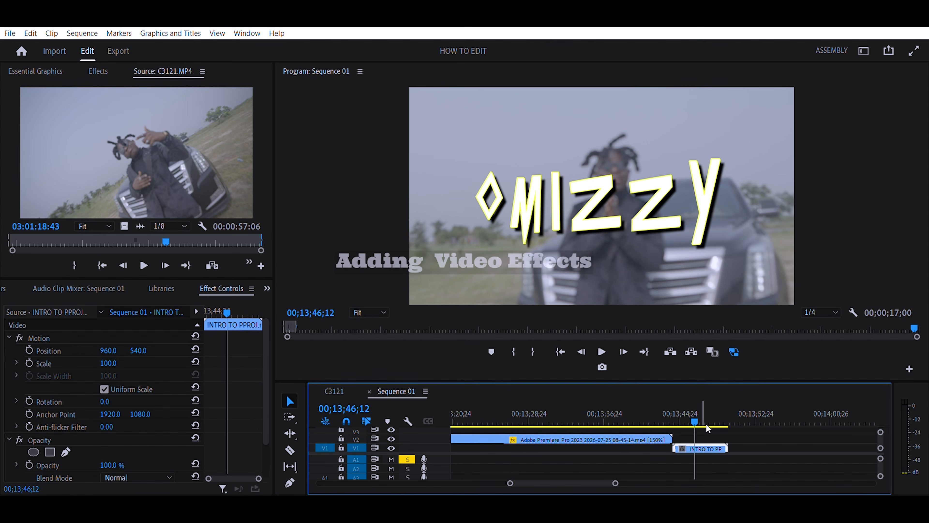
Animate the intro clip's Scale with keyframes at its start and end, starting from 178, and undo the stray trial changes
{"action": "left_click_drag", "start_coordinate": [108, 363], "coordinate": [125, 363]}
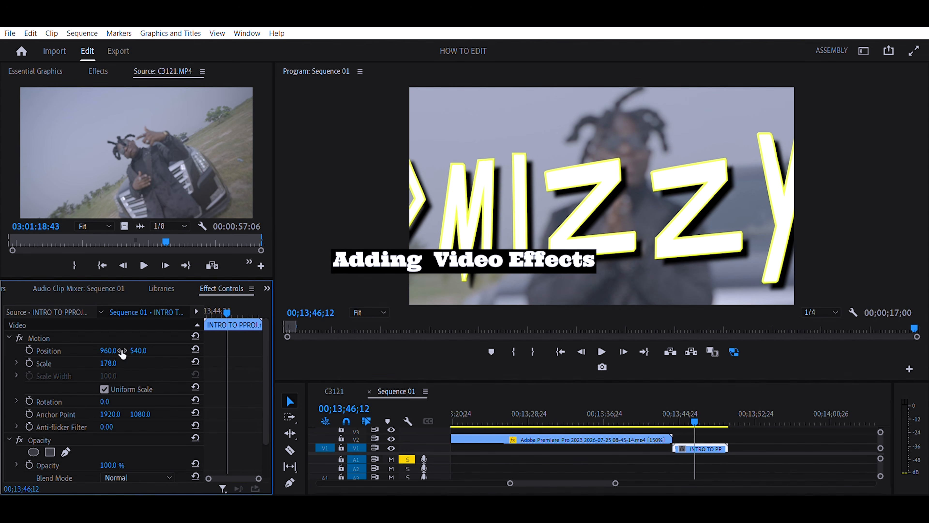
{"action": "left_click", "coordinate": [29, 363]}
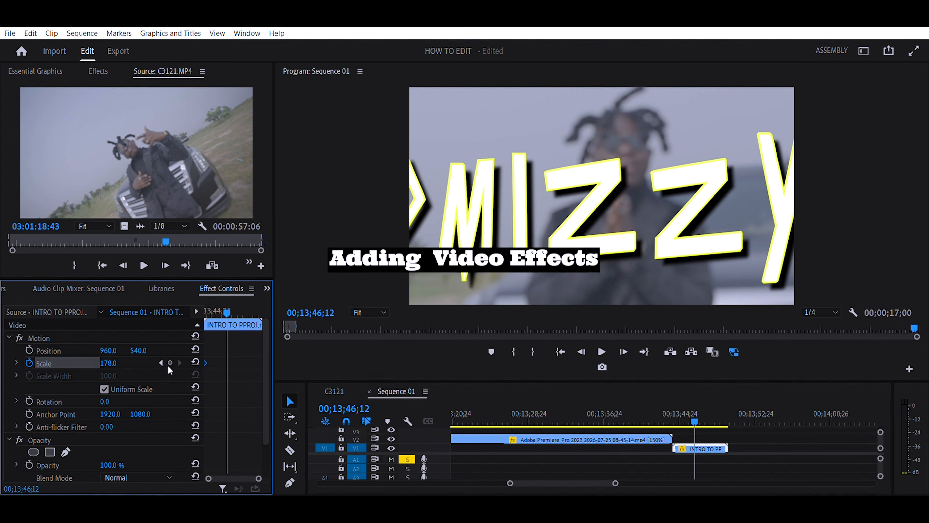
{"action": "left_click_drag", "start_coordinate": [108, 363], "coordinate": [149, 340]}
{"action": "key", "text": "ctrl+z"}
{"action": "left_click_drag", "start_coordinate": [118, 389], "coordinate": [119, 392]}
{"action": "key", "text": "ctrl+z"}
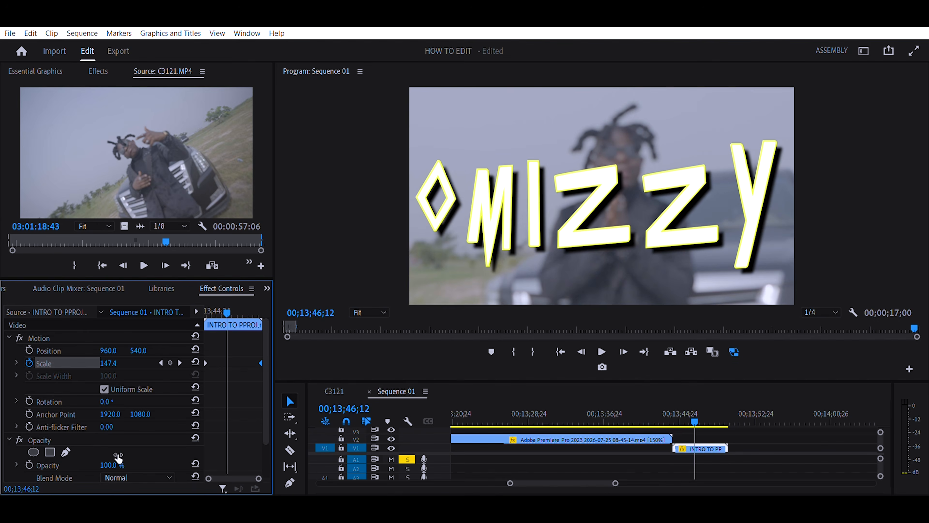
{"action": "scroll", "coordinate": [62, 467], "scroll_direction": "down", "scroll_amount": 2}
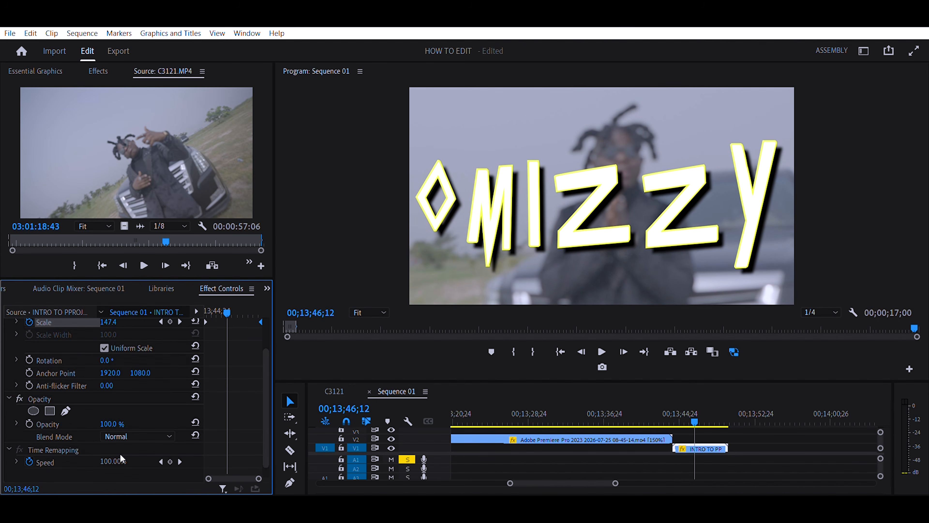
Apply the Lens Flare video effect from the Generate group to the intro clip and preview it at 00;13;47;14
{"action": "left_click", "coordinate": [96, 67]}
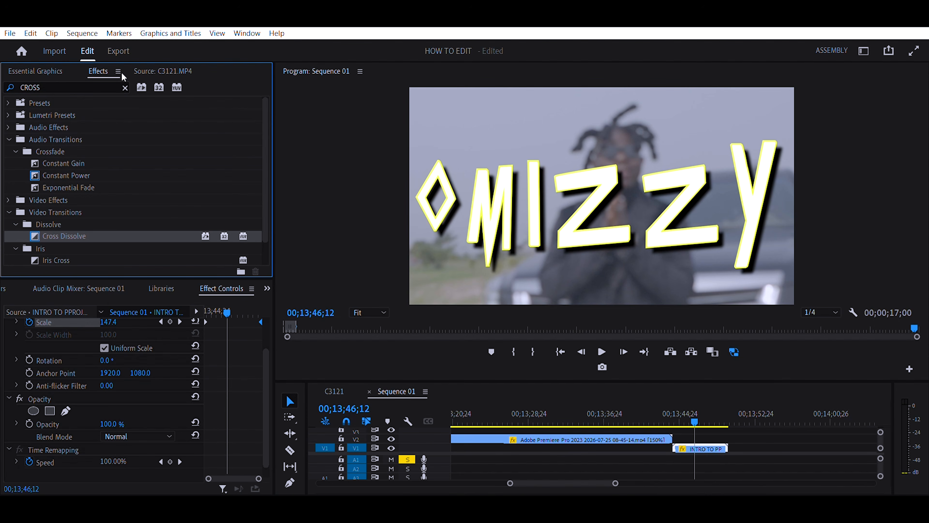
{"action": "left_click", "coordinate": [125, 88]}
{"action": "left_click", "coordinate": [8, 151]}
{"action": "left_click", "coordinate": [19, 224]}
{"action": "scroll", "coordinate": [67, 162], "scroll_direction": "down", "scroll_amount": 3}
{"action": "left_click_drag", "start_coordinate": [62, 117], "coordinate": [68, 388]}
{"action": "scroll", "coordinate": [260, 429], "scroll_direction": "down", "scroll_amount": 3}
{"action": "left_click", "coordinate": [49, 386]}
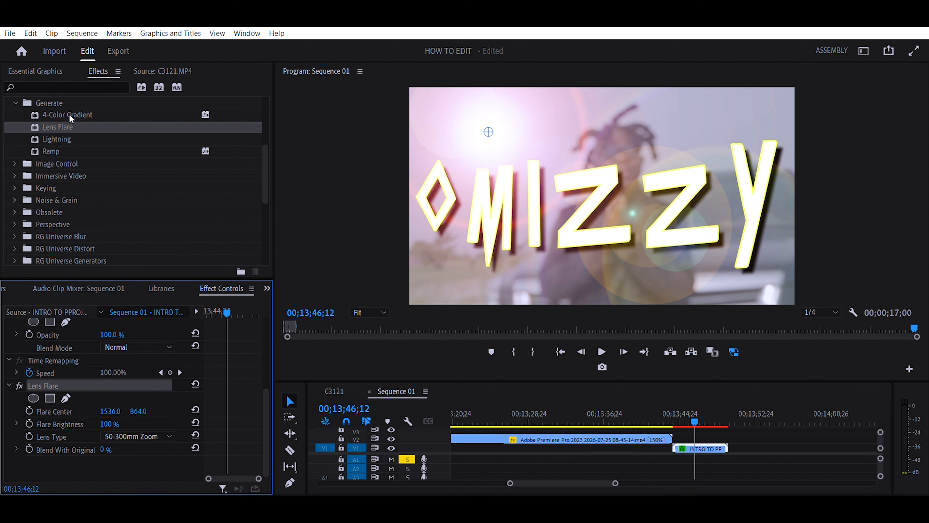
{"action": "left_click", "coordinate": [705, 412]}
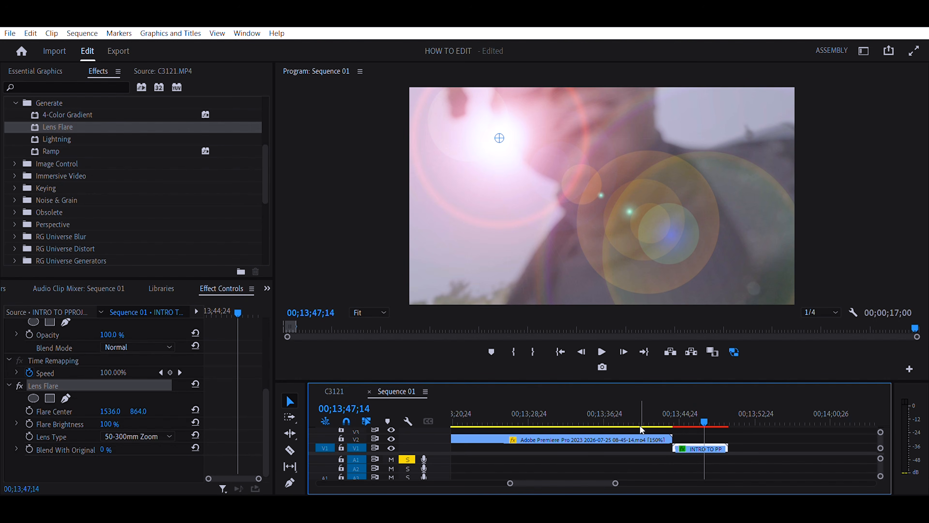
{"action": "left_click", "coordinate": [641, 437]}
{"action": "scroll", "coordinate": [172, 330], "scroll_direction": "down", "scroll_amount": 3}
{"action": "left_click", "coordinate": [699, 448]}
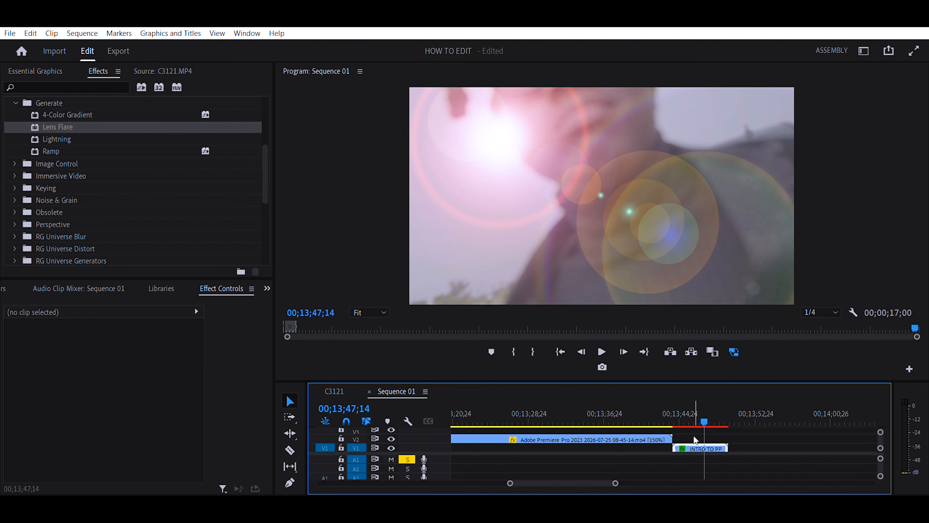
{"action": "scroll", "coordinate": [164, 440], "scroll_direction": "down", "scroll_amount": 5}
{"action": "left_click", "coordinate": [675, 411]}
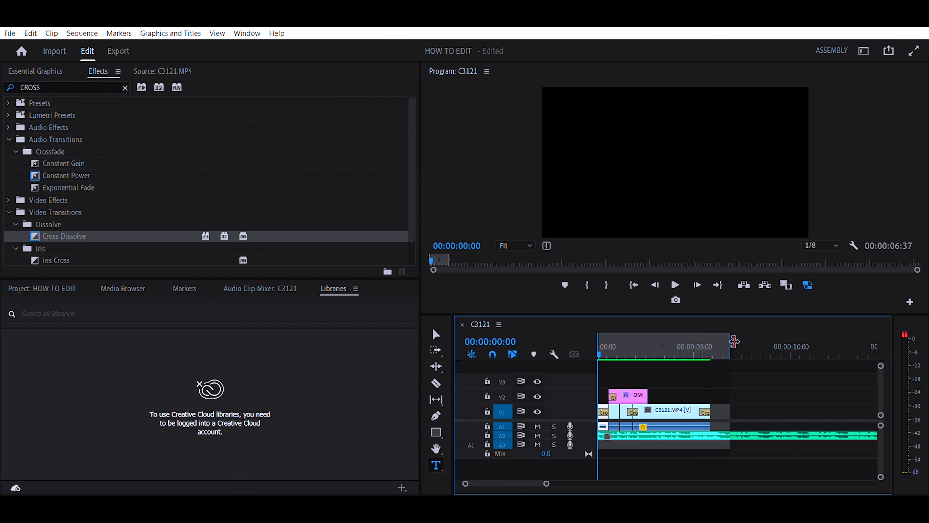
End the In/Out range at the last video clip of C3121 and set up its export with the file name INTRO TO PPROJ
{"action": "left_click", "coordinate": [675, 345]}
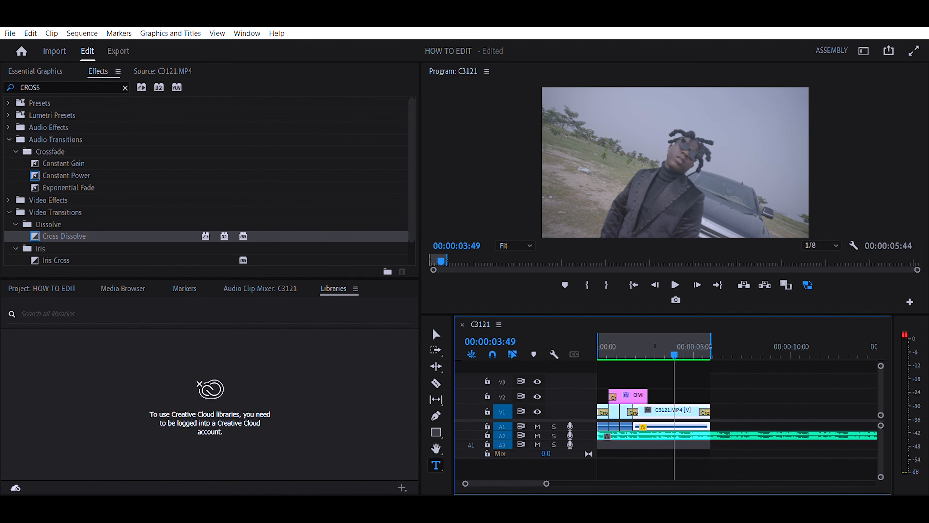
{"action": "left_click", "coordinate": [124, 47]}
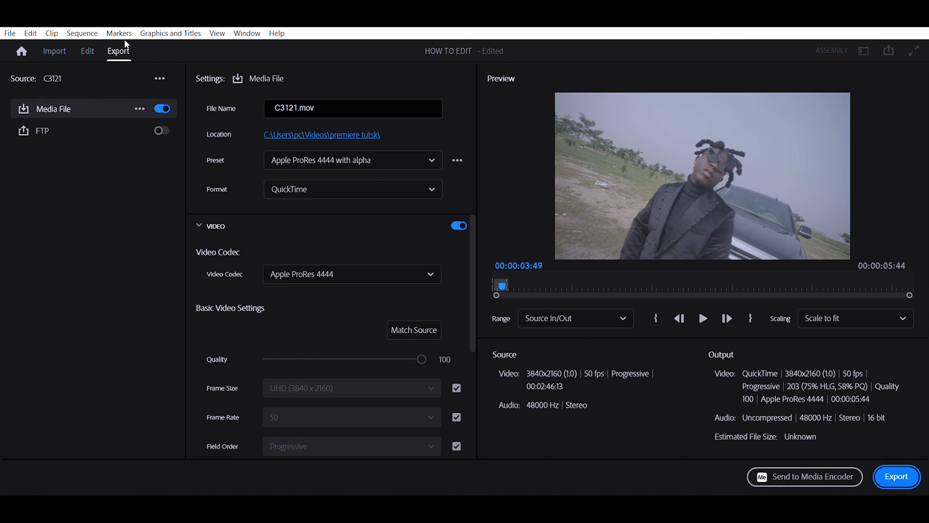
{"action": "left_click", "coordinate": [206, 106]}
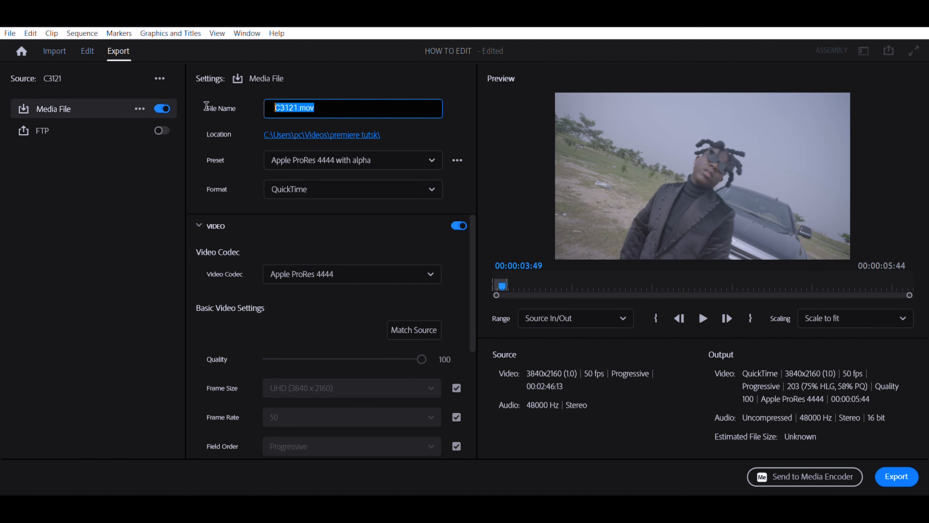
{"action": "type", "text": "INTRO TO PPROJKK"}
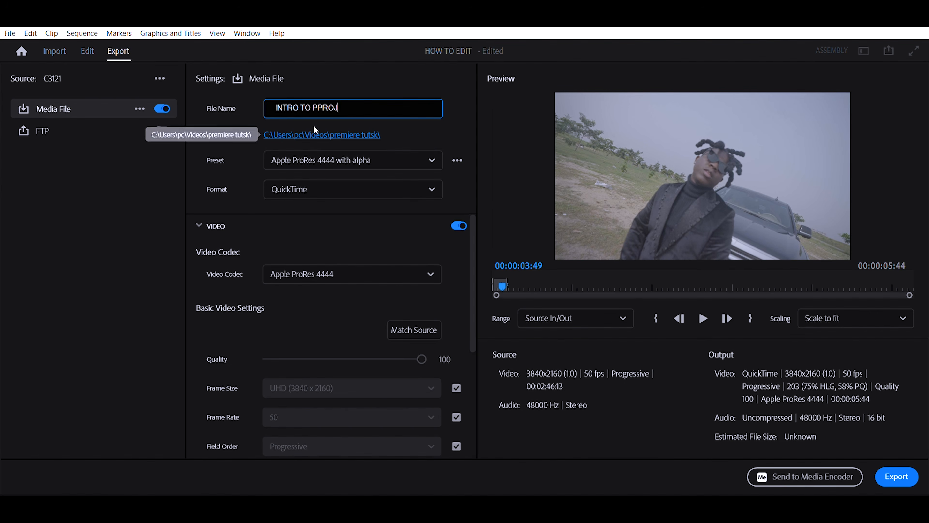
{"action": "key", "text": "Return"}
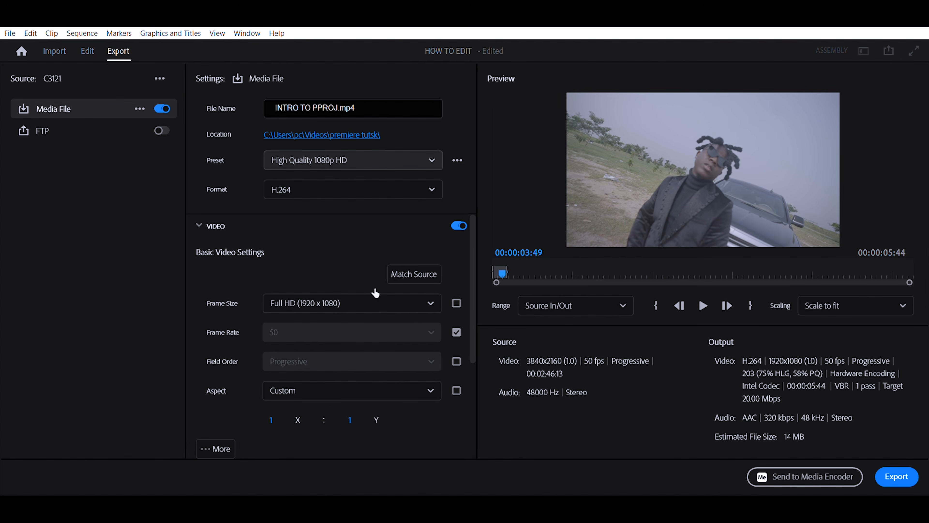
Use the H.264 format with the High Quality 2160p 4K preset for the export
{"action": "left_click", "coordinate": [365, 255]}
{"action": "left_click", "coordinate": [389, 150]}
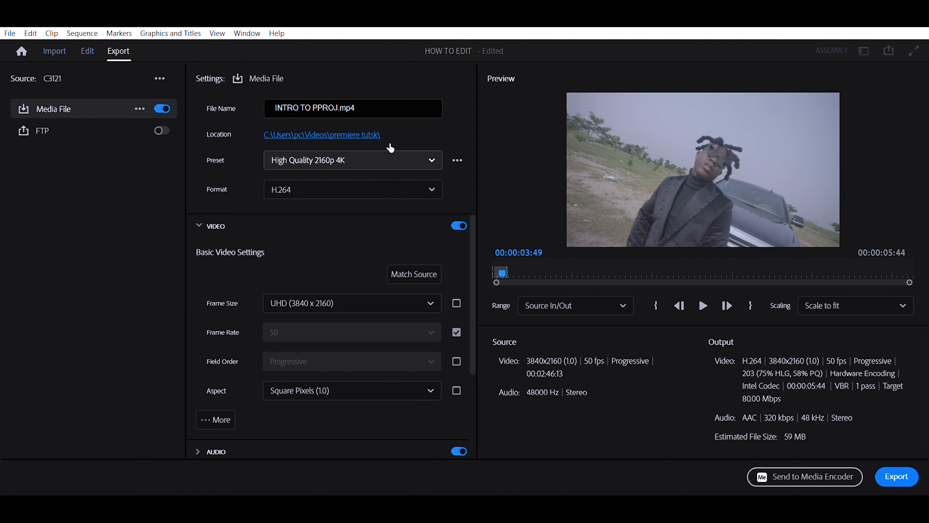